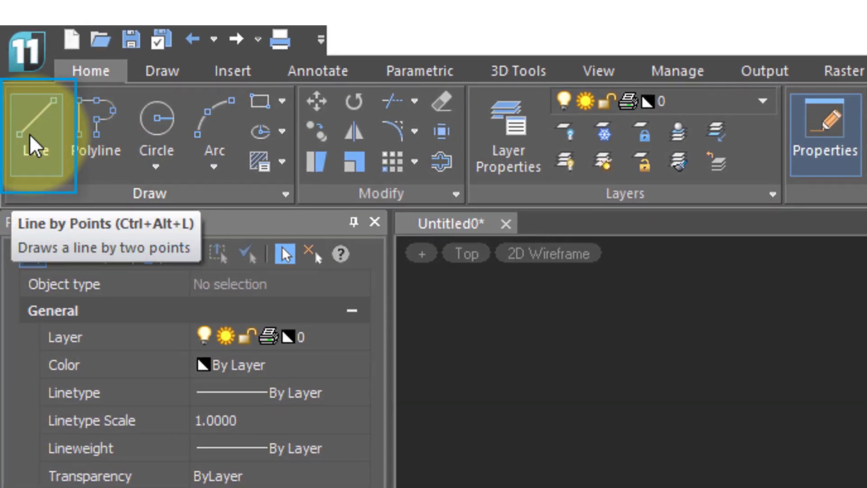
Switch on OSNAP and OTRACK on the status bar.
left_click(29, 134)
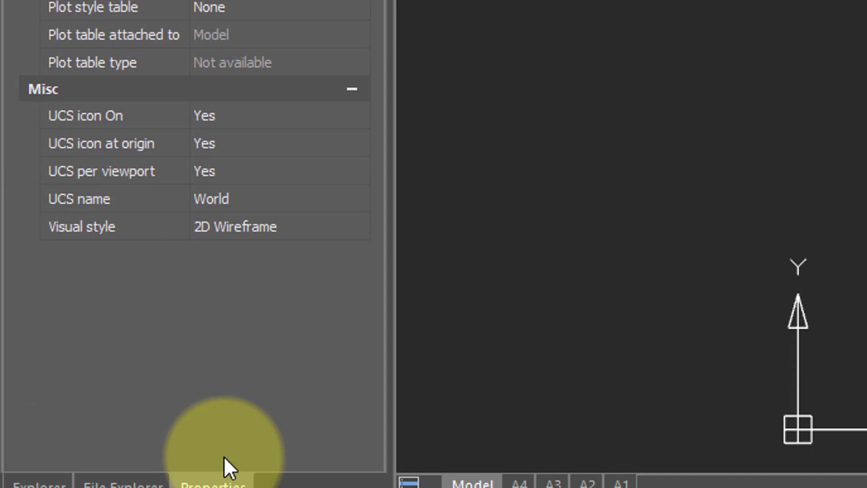
left_click(292, 474)
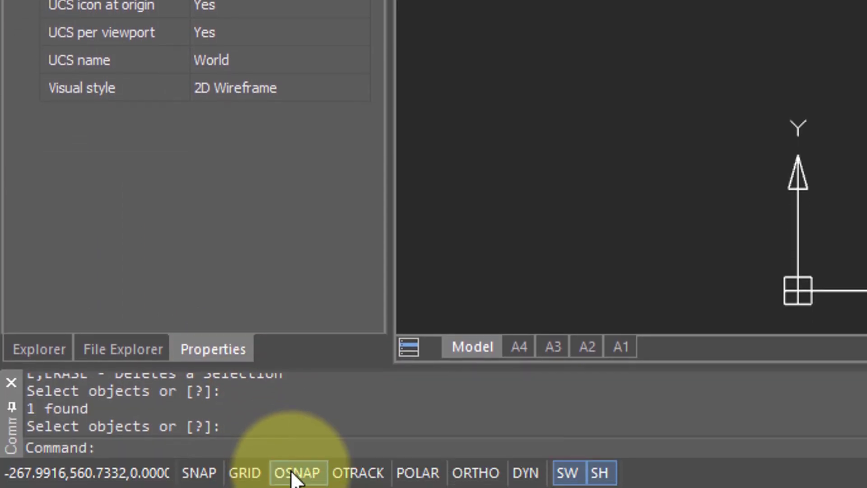
left_click(354, 481)
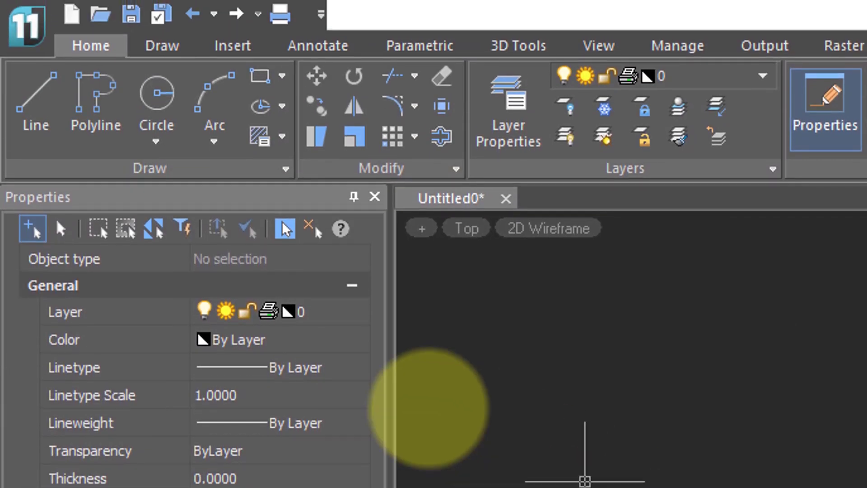
Start a two-point Line from the Home ribbon and place its first point, following the 0° tracking line.
left_click(37, 76)
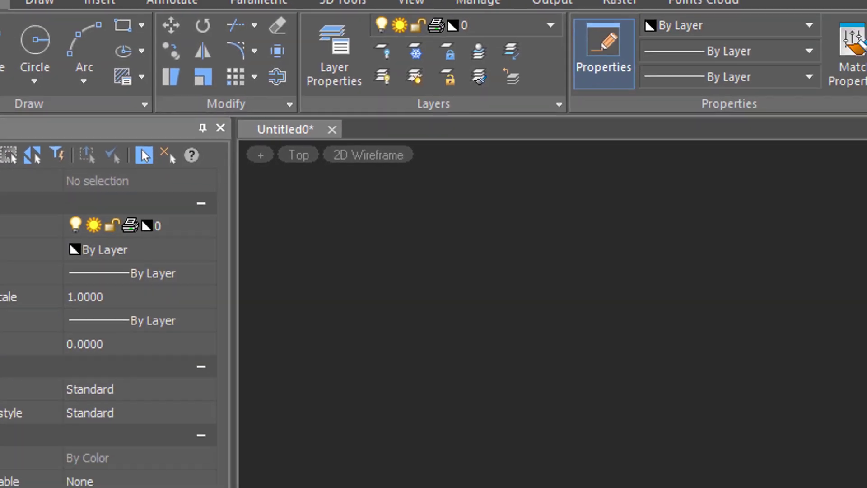
left_click(442, 385)
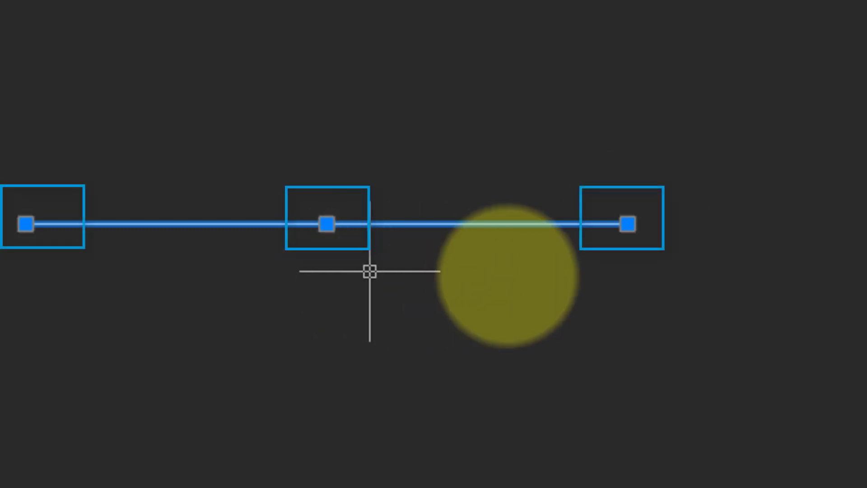
Try stretching the line by its right endpoint grip, then cancel the stretch.
left_click(627, 224)
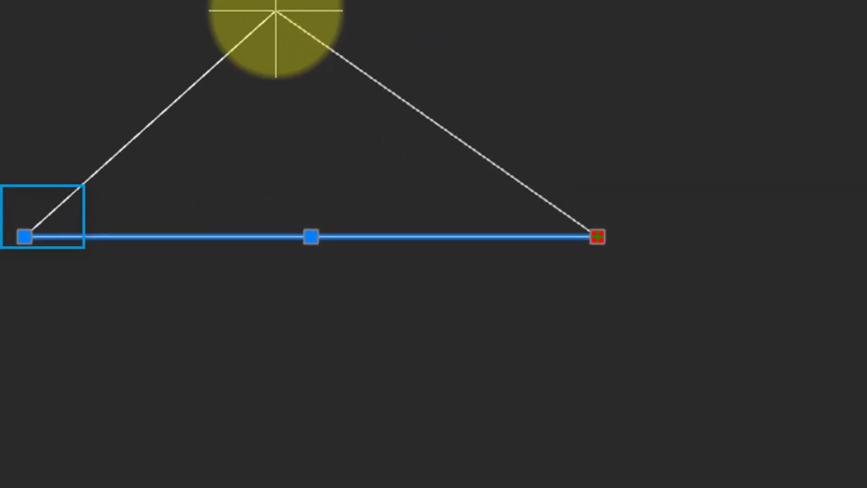
key("Escape")
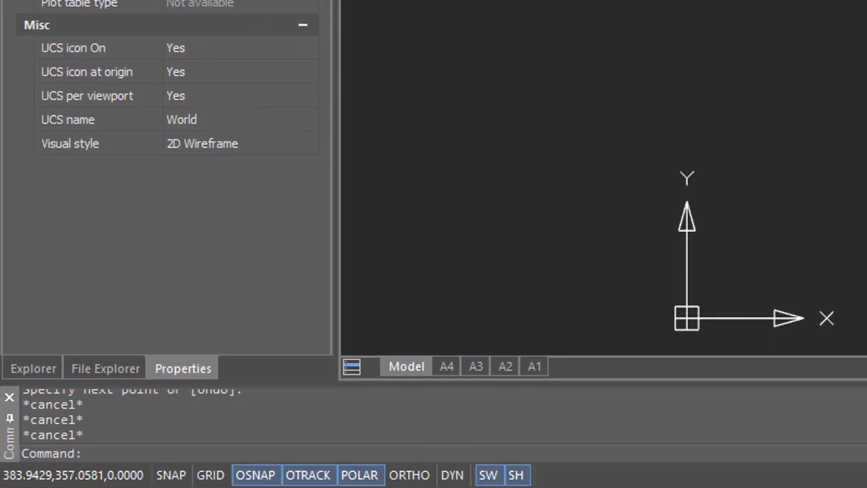
Start the LINE command with L to add the rectangle's remaining three sides.
type("l")
key("Return")
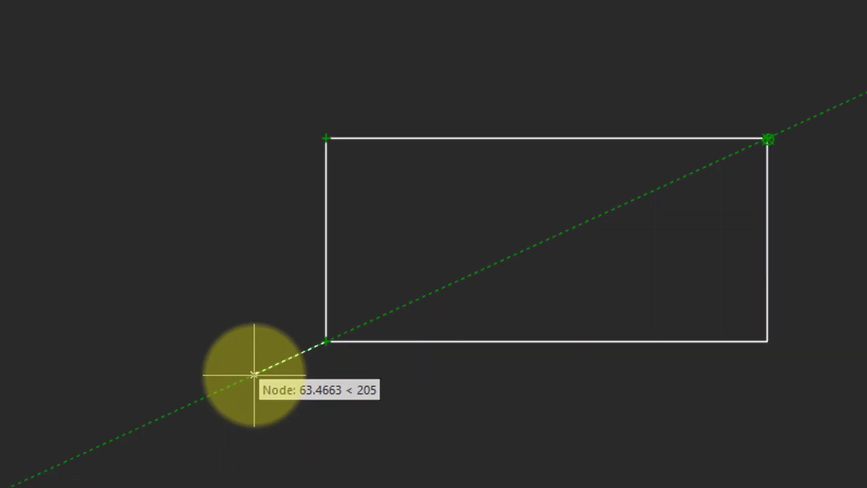
End the line, pull the rectangle's top-left corner up and left, then undo it with U.
right_click(297, 406)
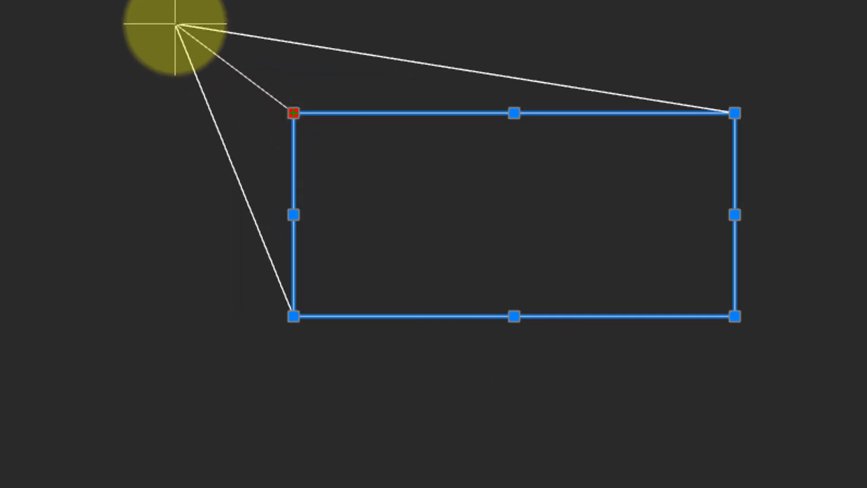
left_click(175, 23)
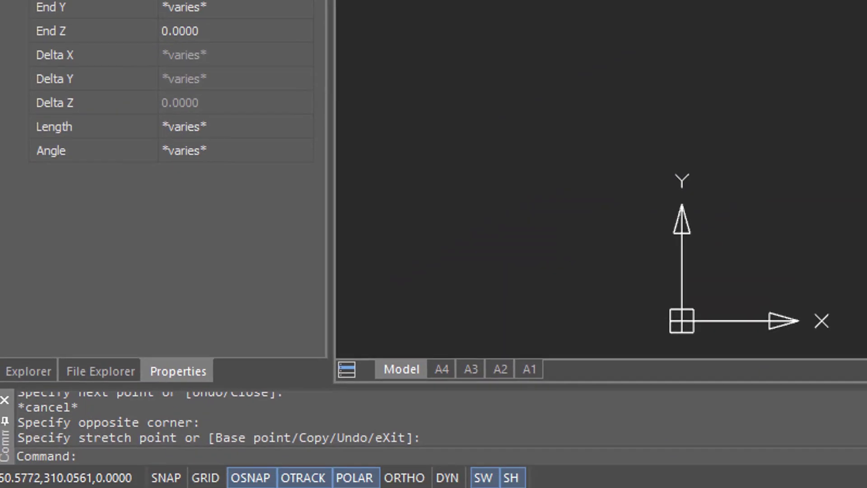
type("u")
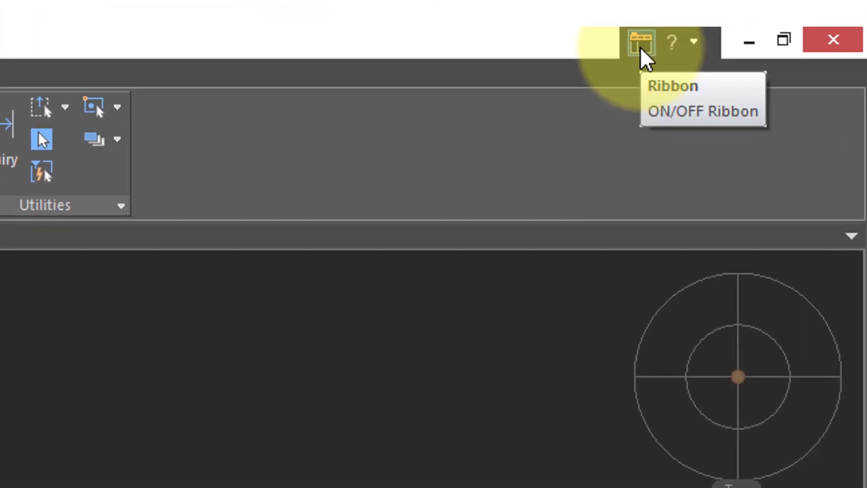
Switch from the ribbon to the classic menu-bar and toolbar layout and open the Draw menu.
left_click(640, 45)
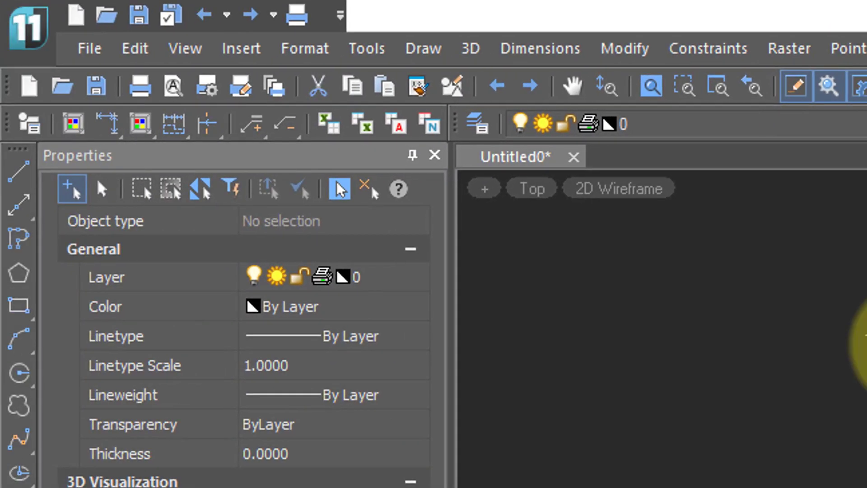
left_click(433, 51)
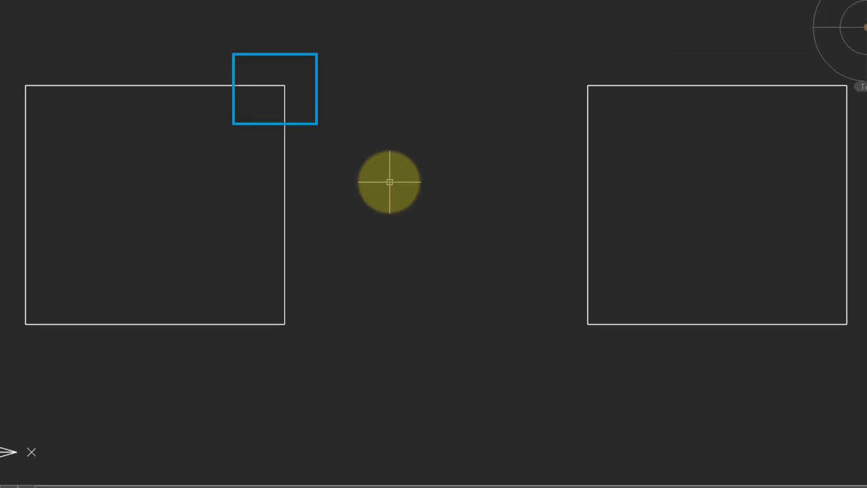
Start a line with L, snapping its first point to a square's corner endpoint.
type("l")
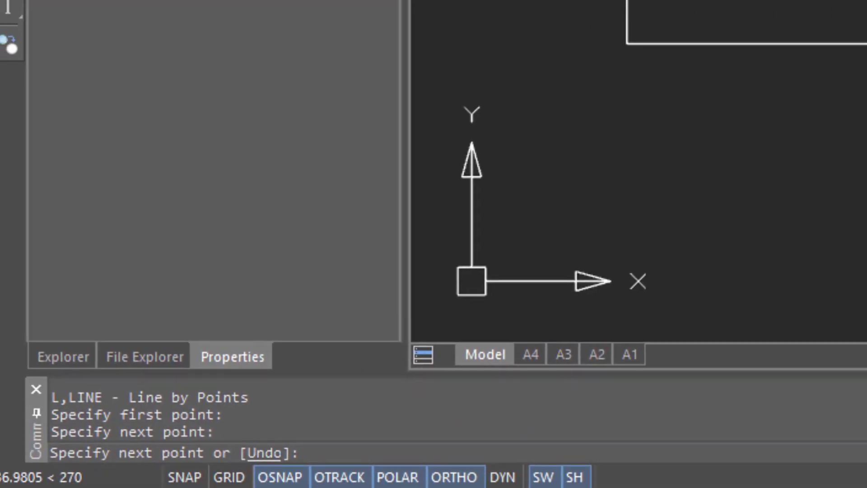
Draw a 50-unit ortho segment by entering 50 at the Line prompt.
type("50")
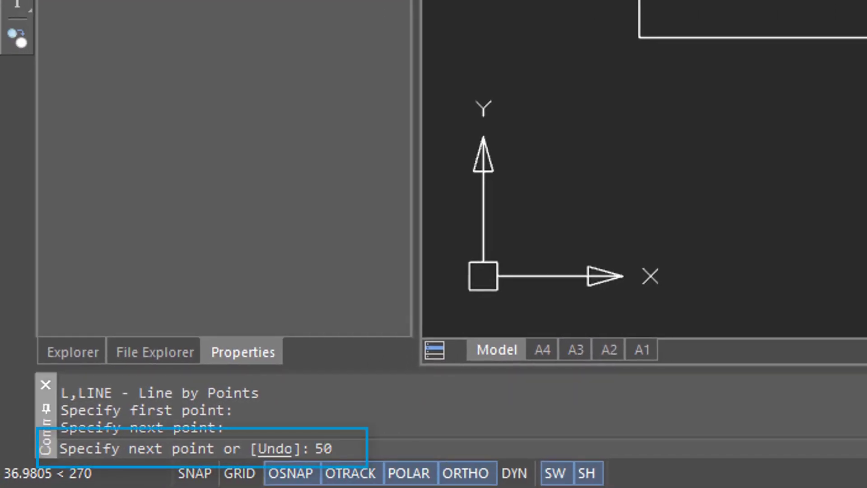
key("Return")
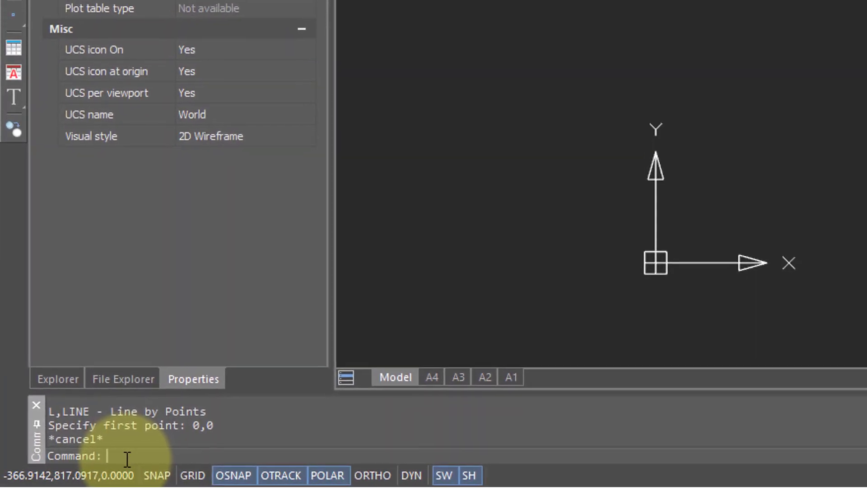
Draw a line from 0,0 to 360,750.4 with the L command.
type("l")
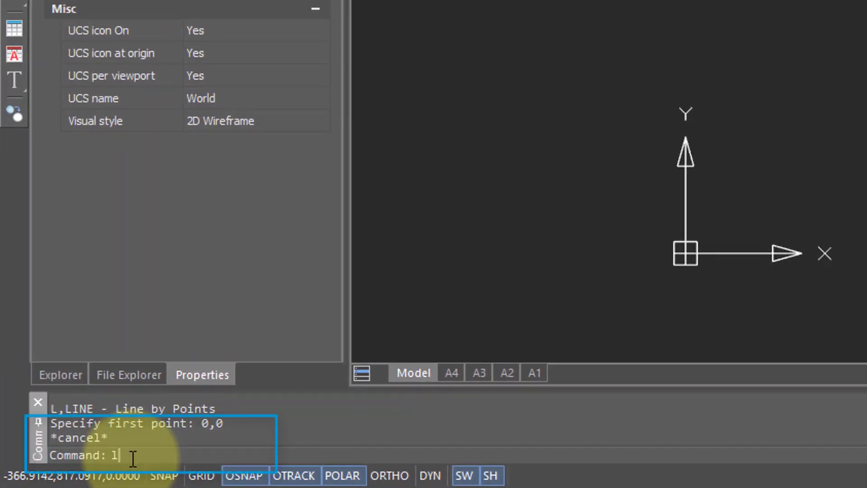
key("Return")
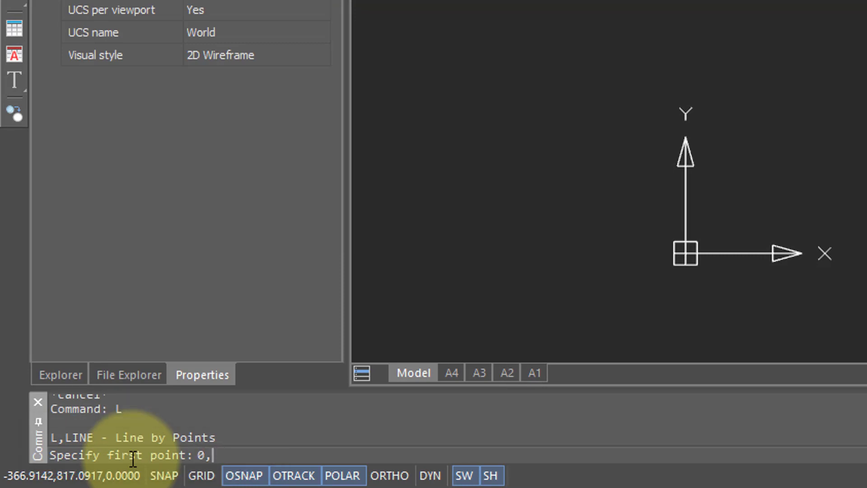
key("Return")
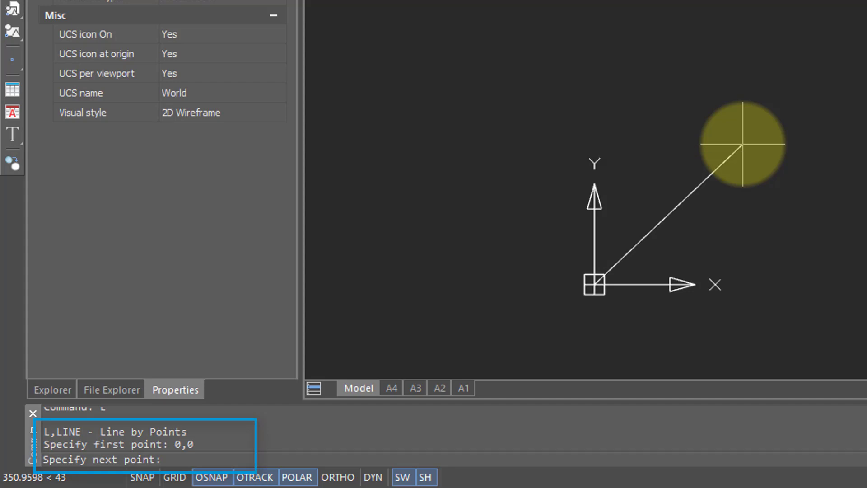
type("360,75")
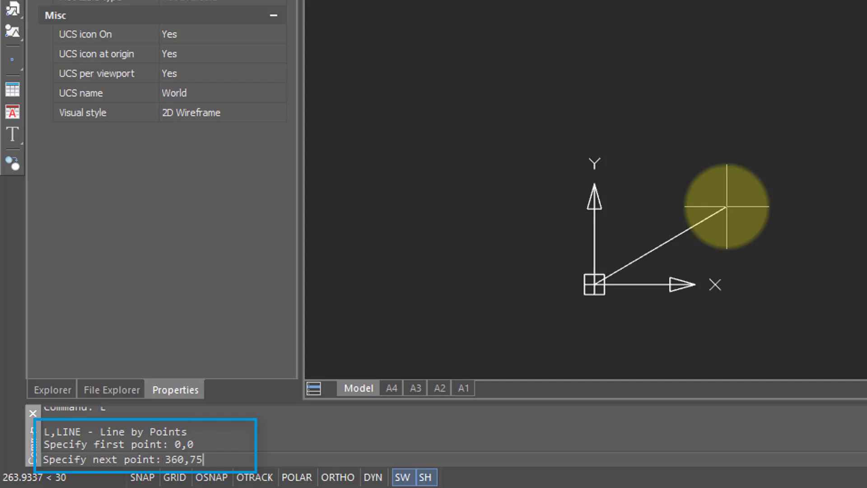
type("0.4")
key("Return")
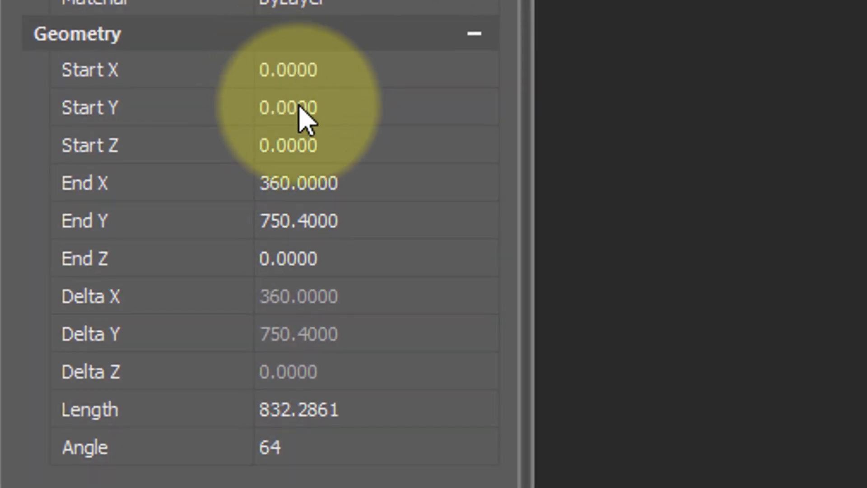
Change the line's End X from 360 to 750 in Properties.
left_click(316, 183)
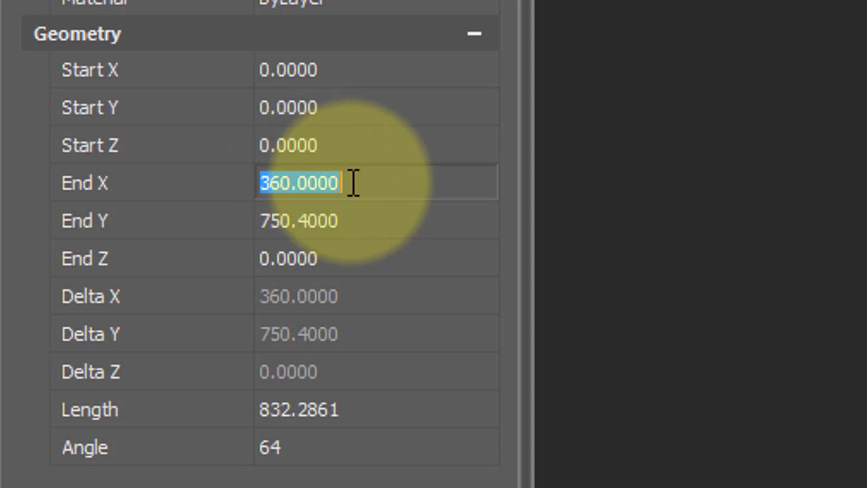
type("750")
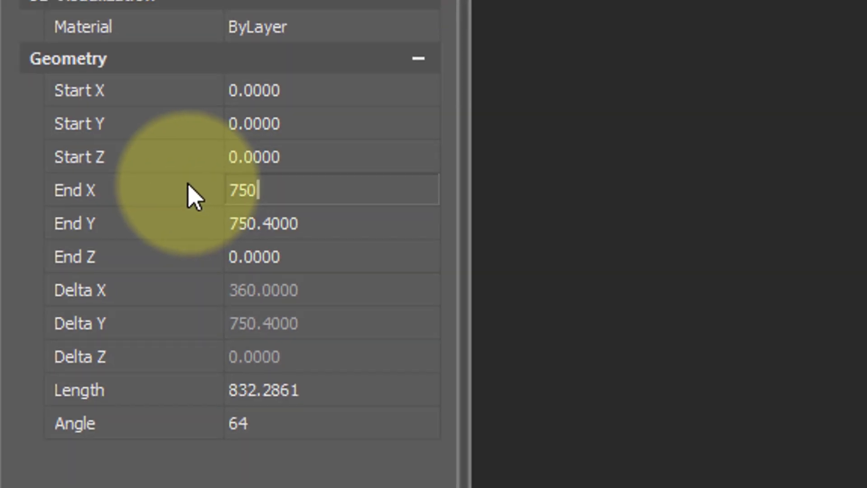
key("Return")
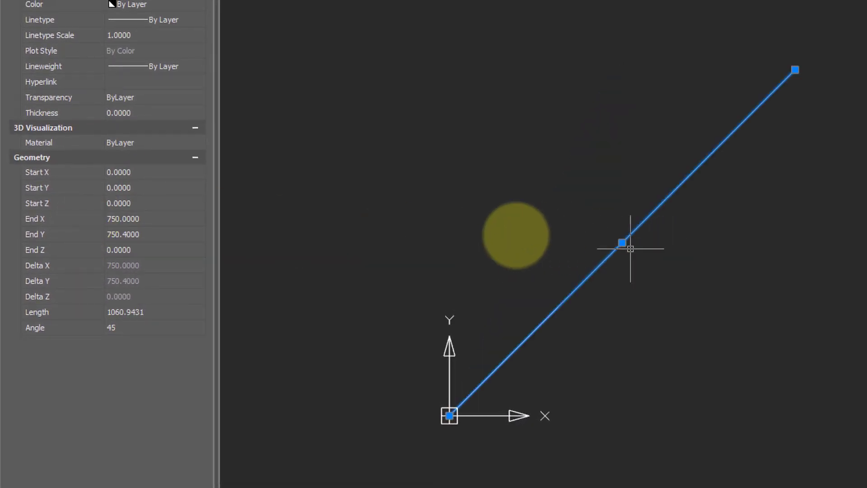
Set the line's angle to 30° and its length to 1000.
left_click(125, 326)
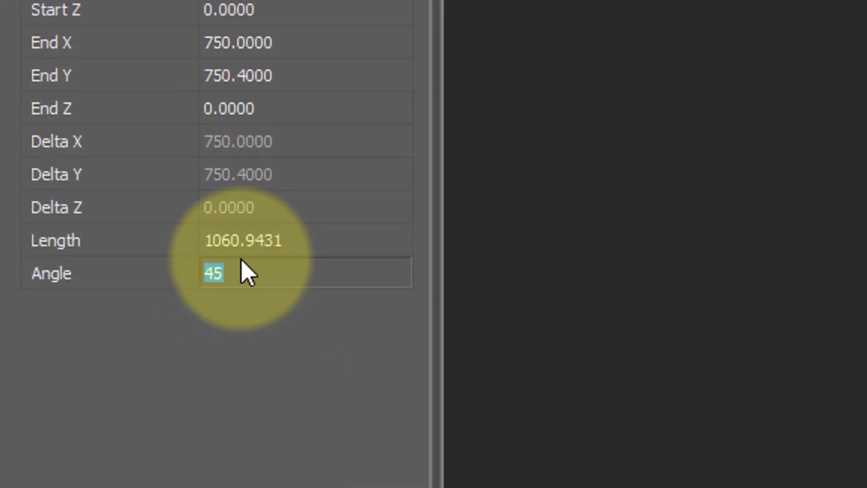
type("30")
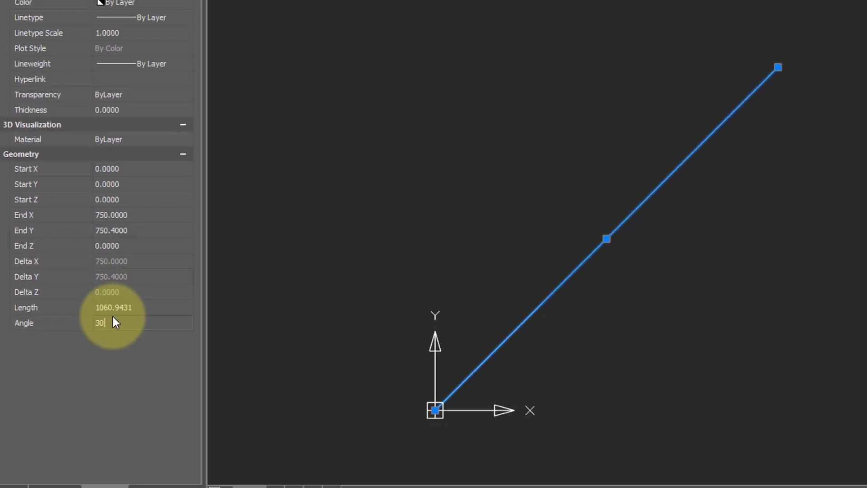
key("Return")
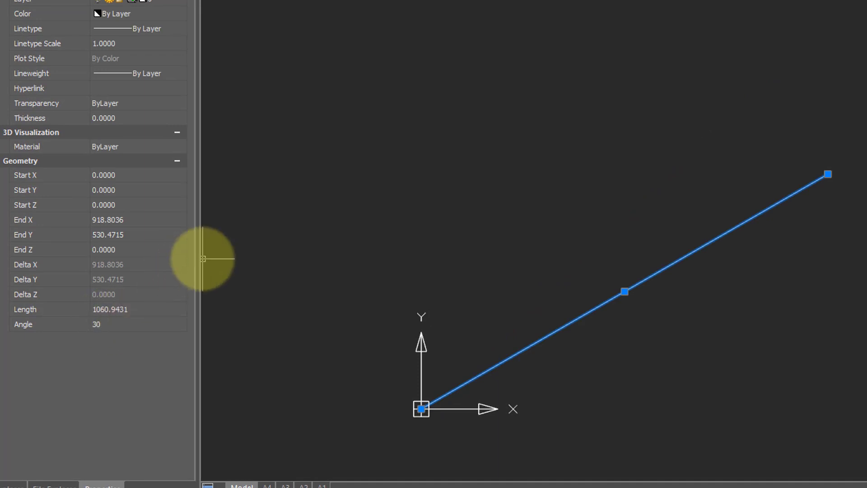
left_click(148, 309)
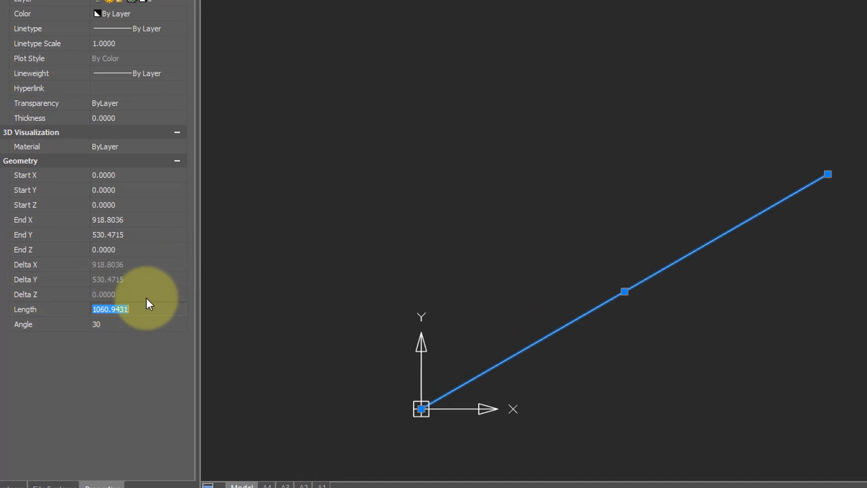
type("1000")
key("Return")
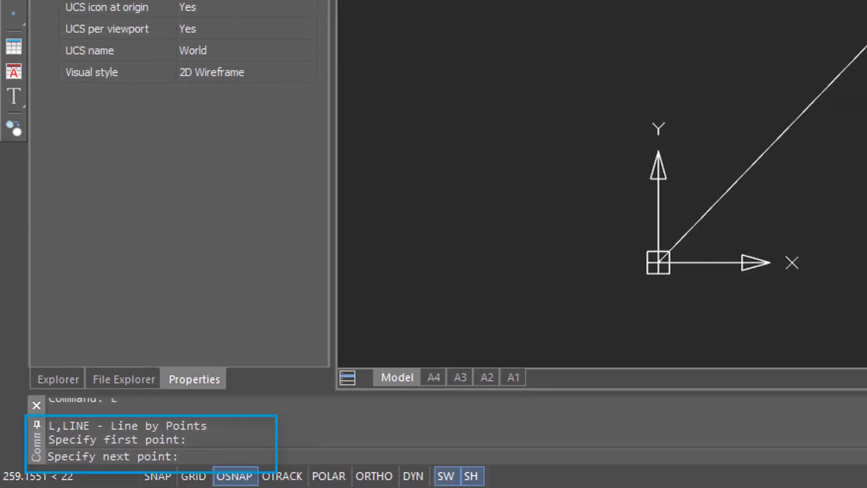
type("@")
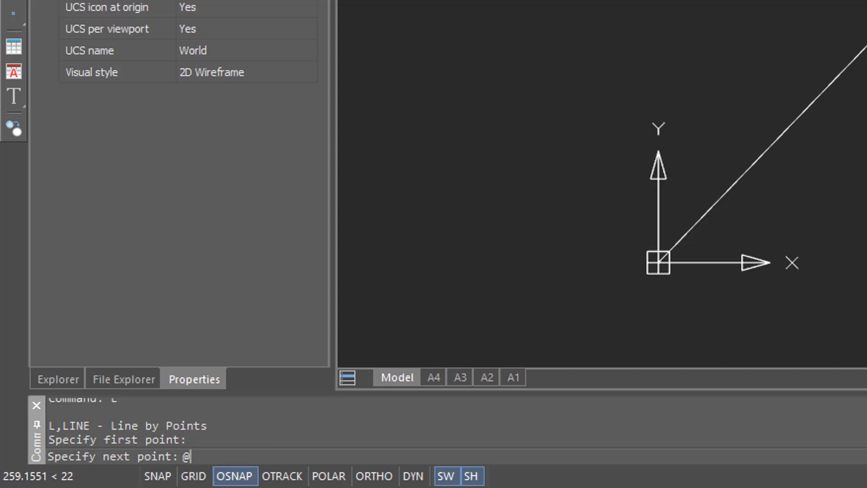
type("300<")
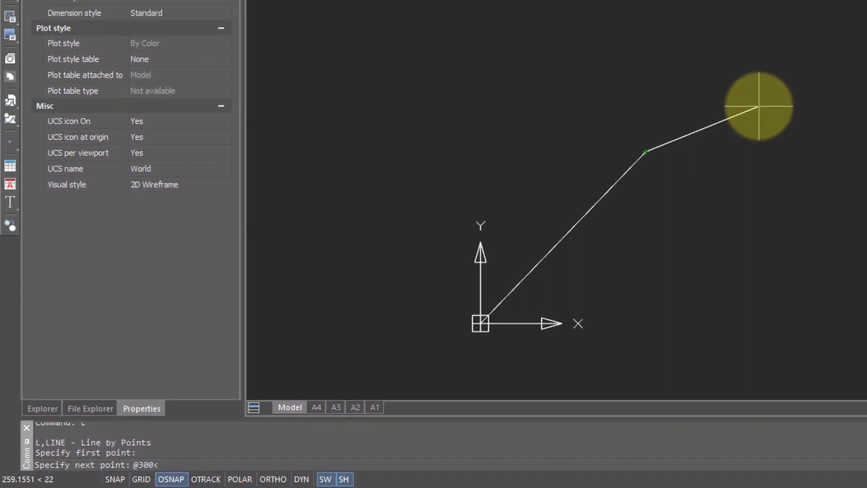
type("90")
key("Return")
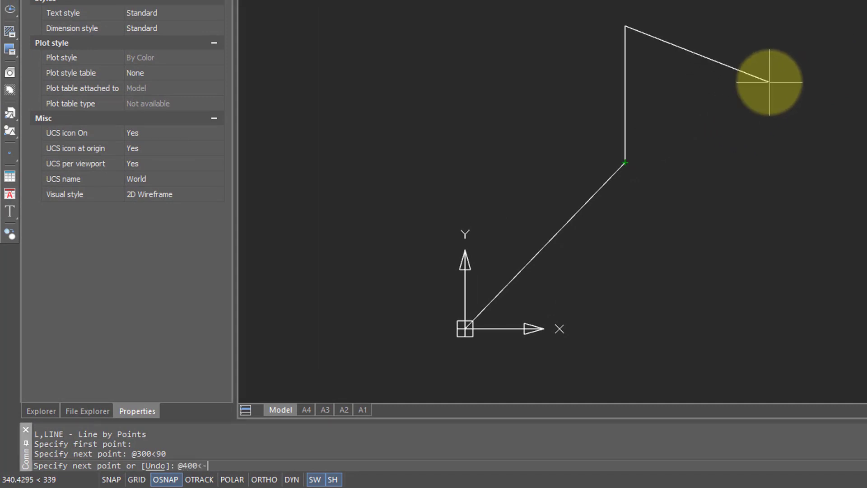
key("Return")
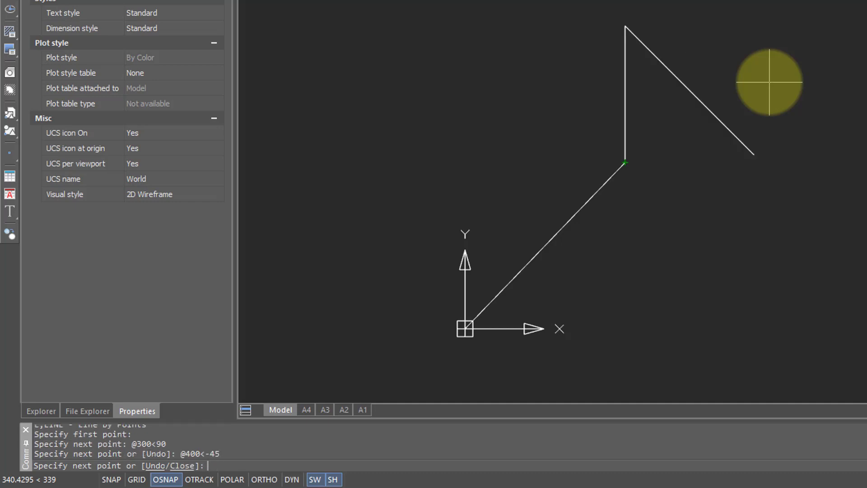
Undo both polar segments with u and cancel the LINE command.
type("u")
key("Return")
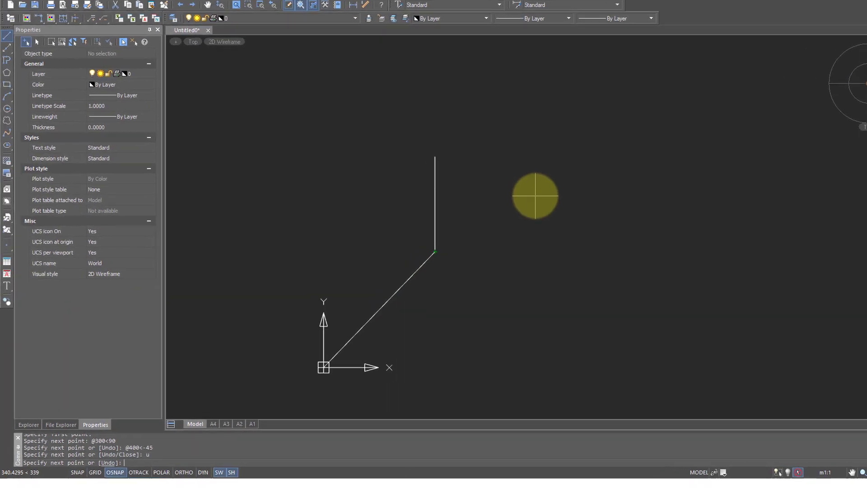
type("u")
key("Return")
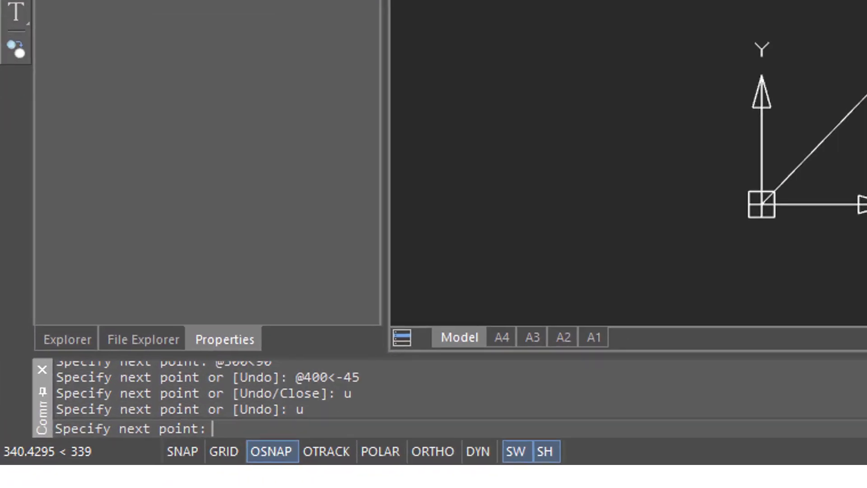
key("Escape")
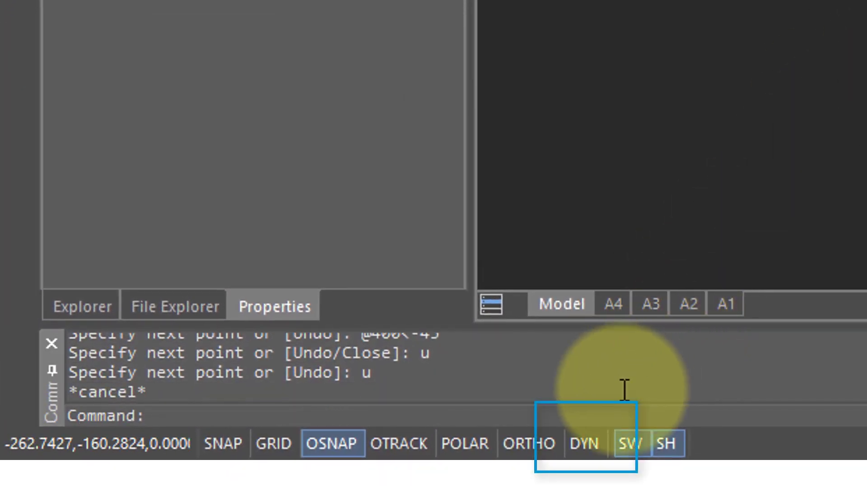
Enable dynamic input and start a new line at the existing line's endpoint.
left_click(588, 450)
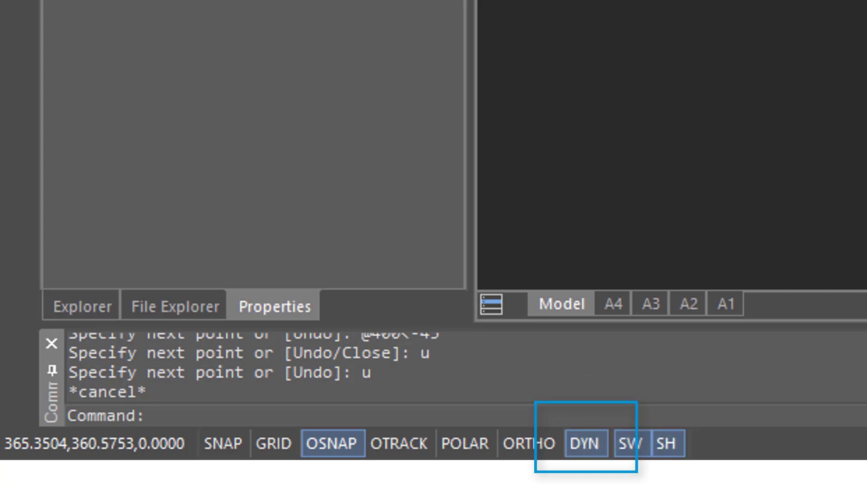
type("l")
key("Return")
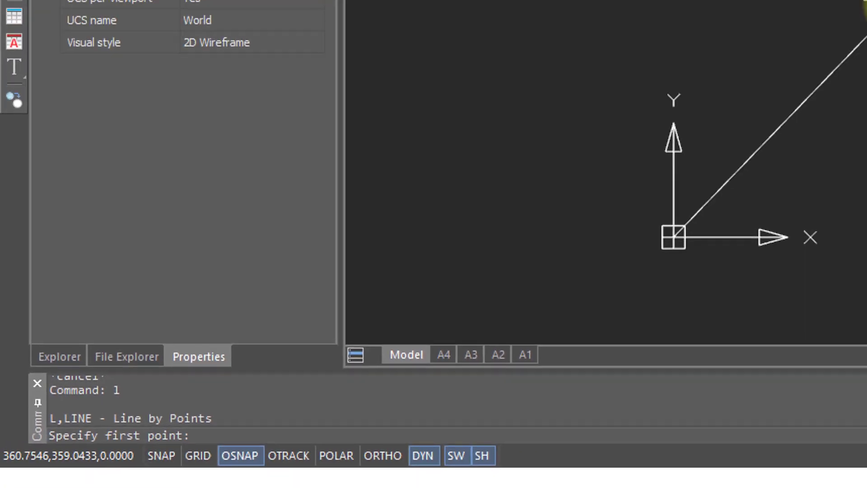
left_click(756, 81)
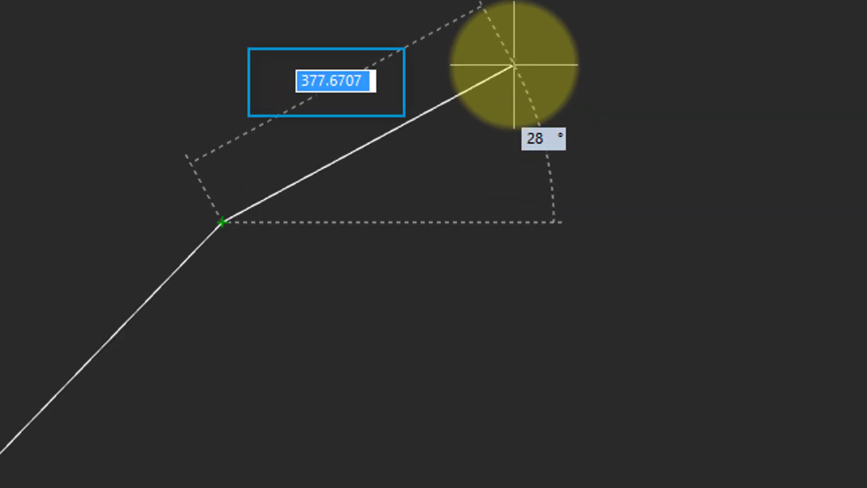
Enter length 300 at angle 90, then length 400 at angle −45.
type("300")
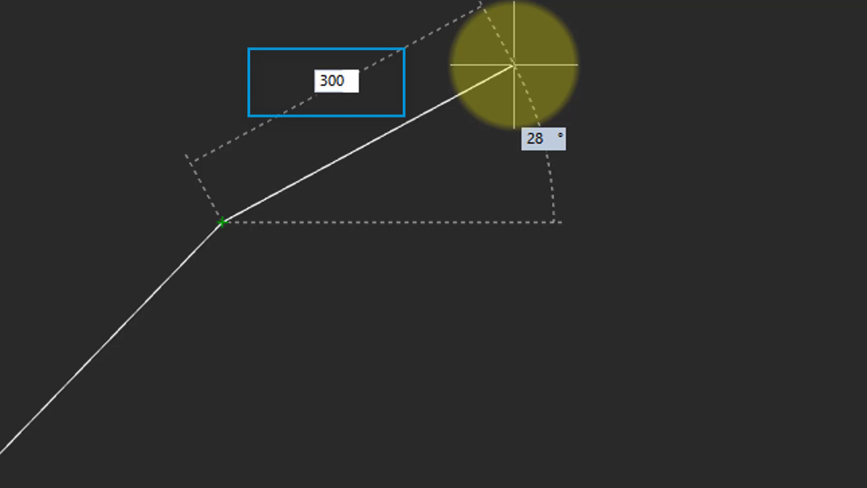
key("Tab")
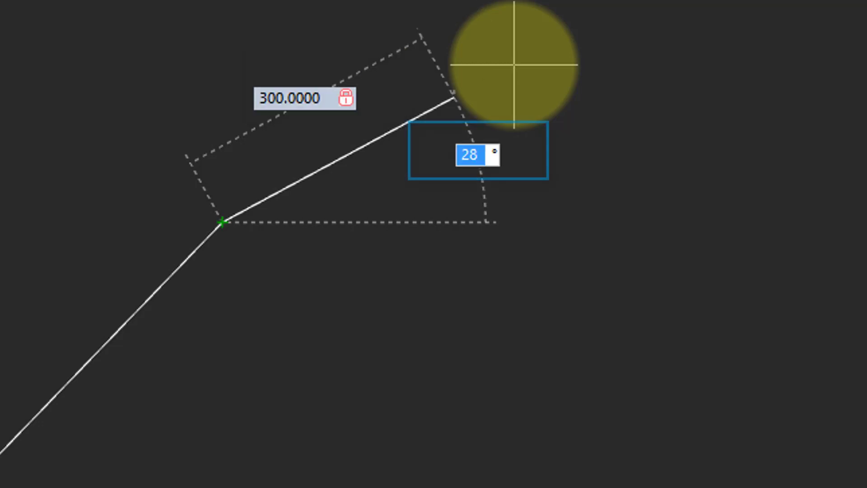
type("90")
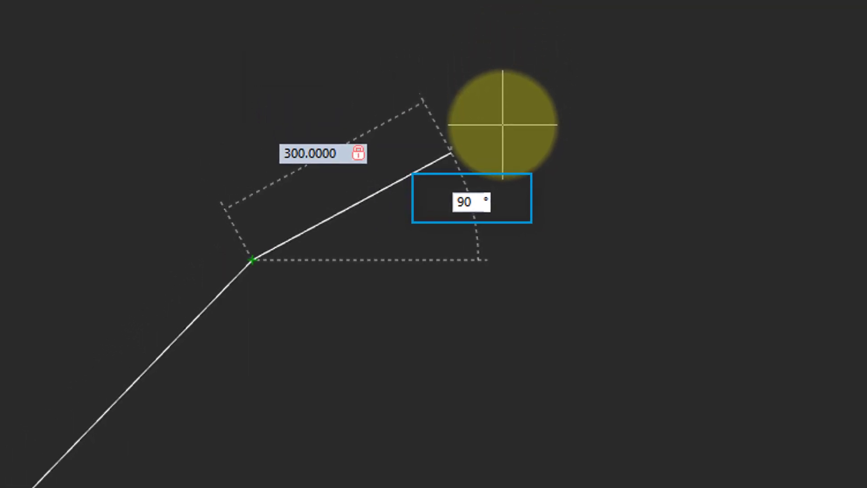
key("Return")
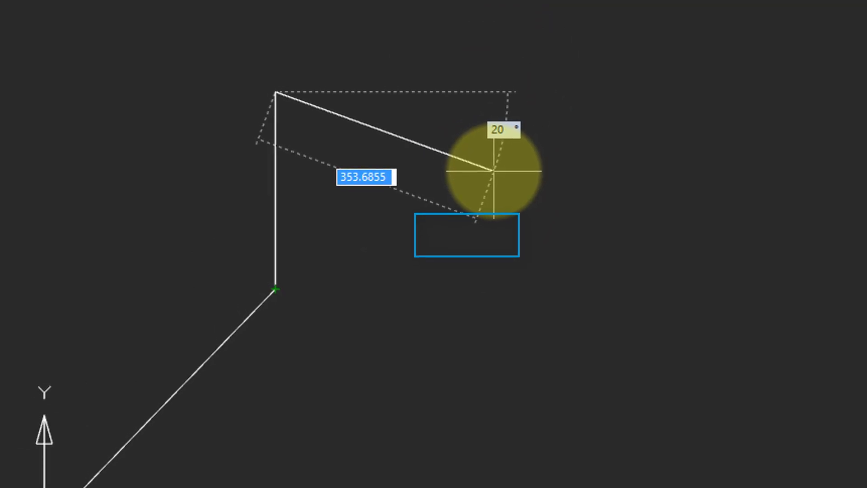
type("400")
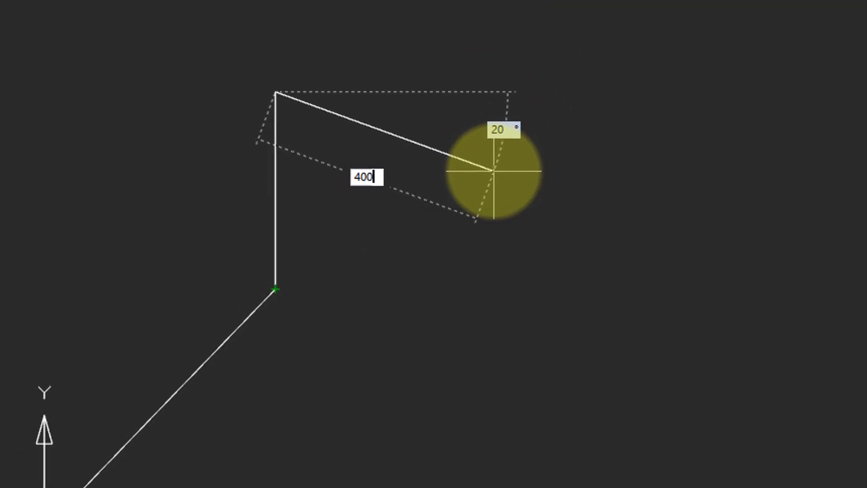
key("Tab")
type("-45")
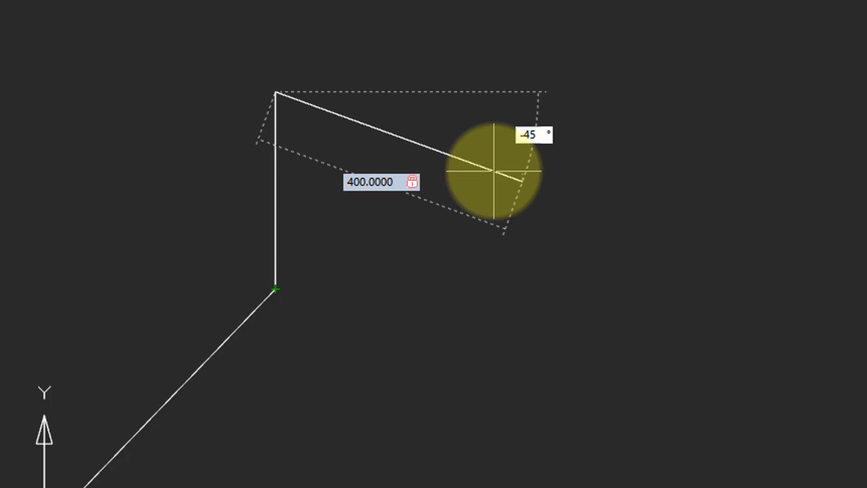
key("Return")
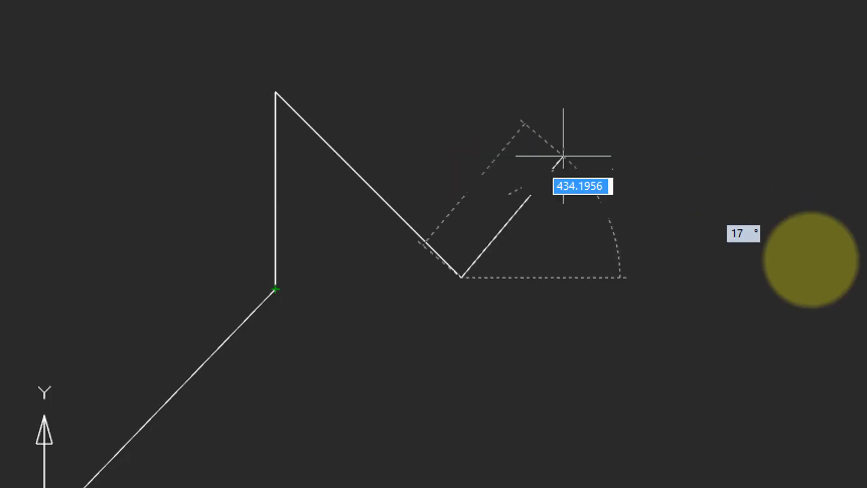